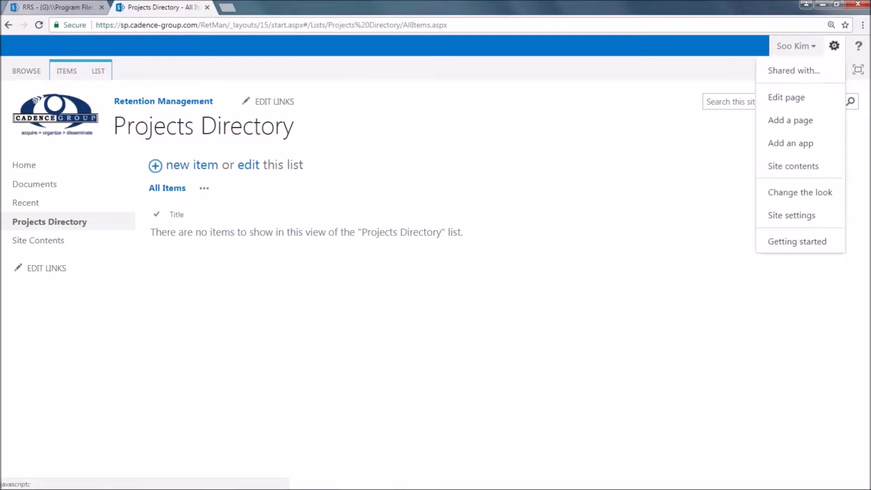
# Step: Open the settings of the Projects Directory list from the site's libraries and lists
pyautogui.click(811, 217)
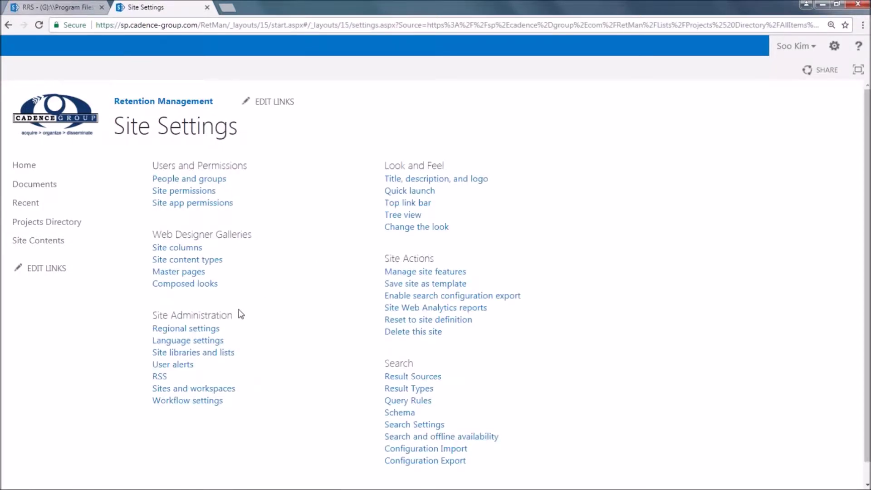
pyautogui.click(230, 356)
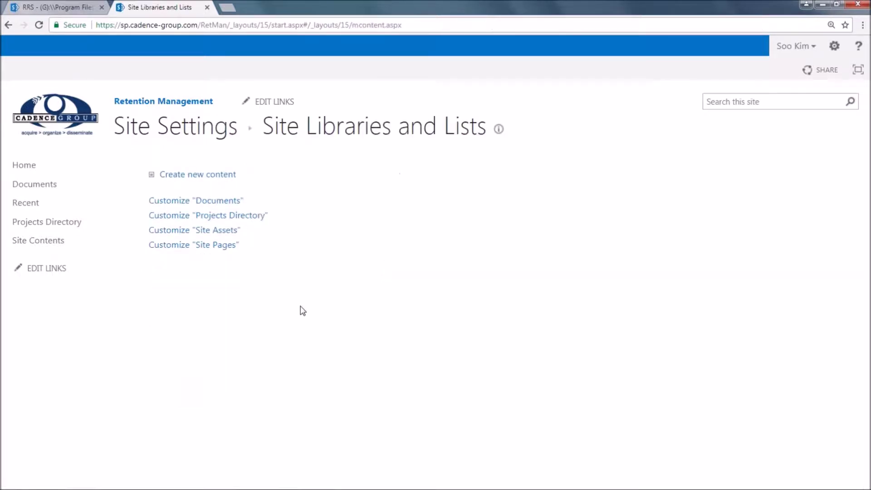
pyautogui.click(245, 216)
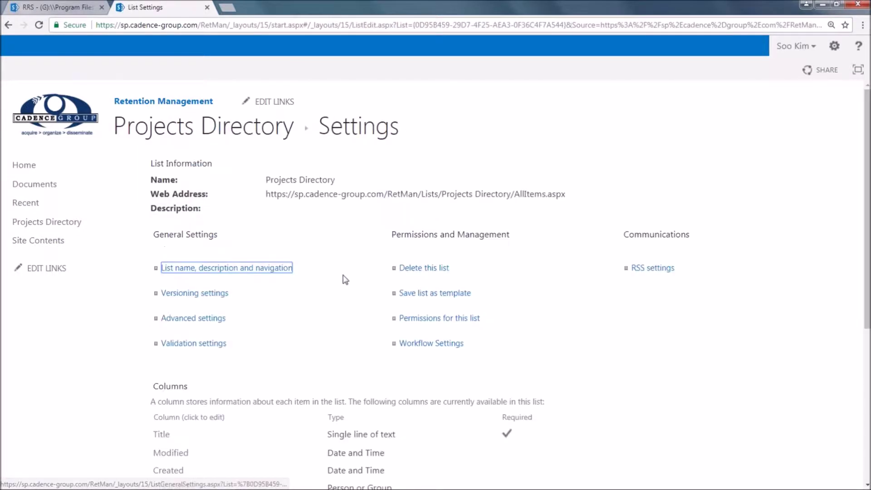
pyautogui.click(113, 298)
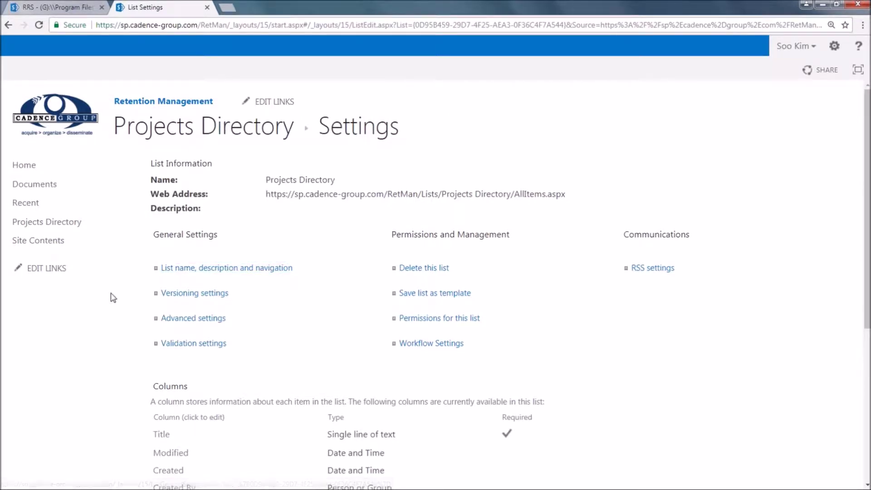
# Step: Create a single line of text column named Project ID in the Projects Directory list, keeping the default column settings
pyautogui.scroll(-1, 113, 297)
pyautogui.scroll(-2, 111, 290)
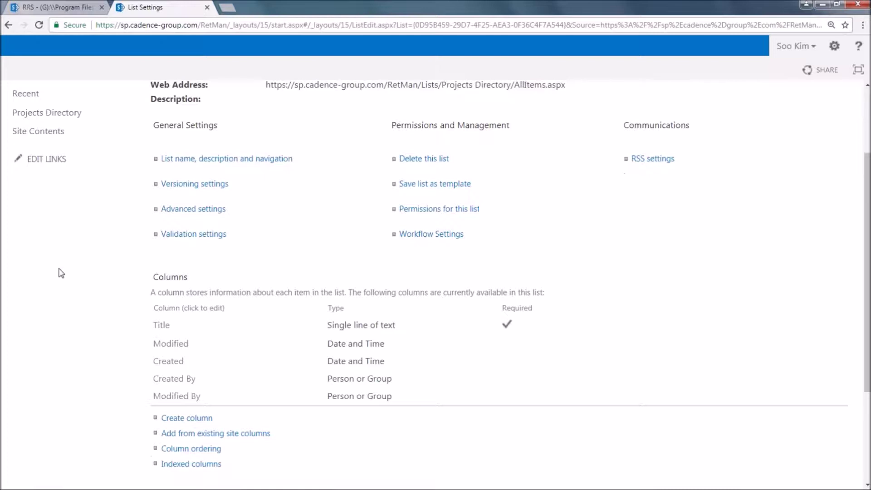
pyautogui.scroll(-1, 82, 272)
pyautogui.scroll(-1, 82, 272)
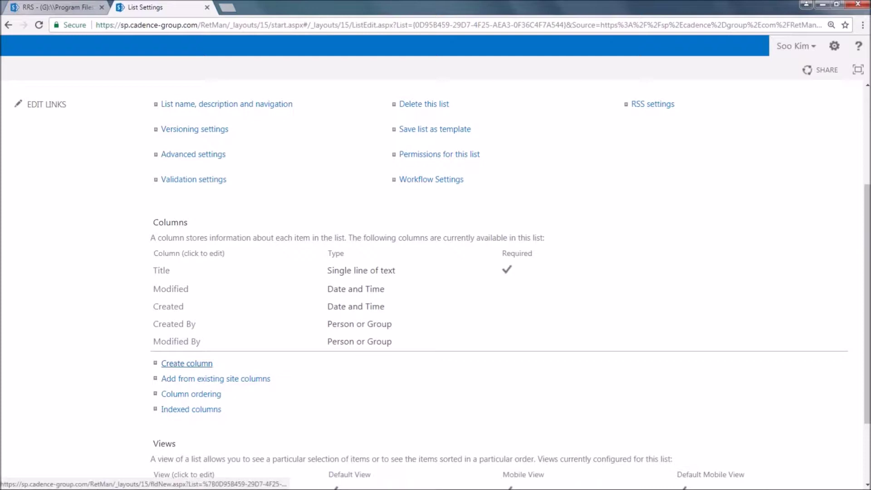
pyautogui.click(186, 363)
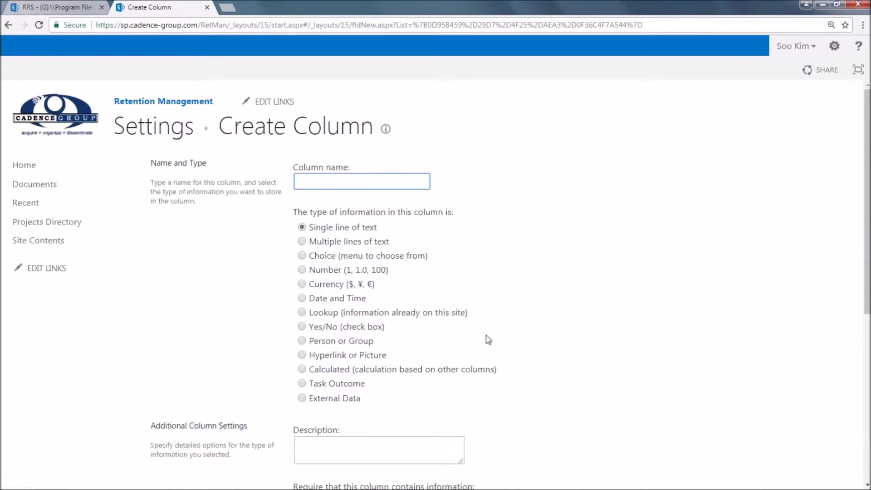
pyautogui.write('Project ID')
pyautogui.click(229, 260)
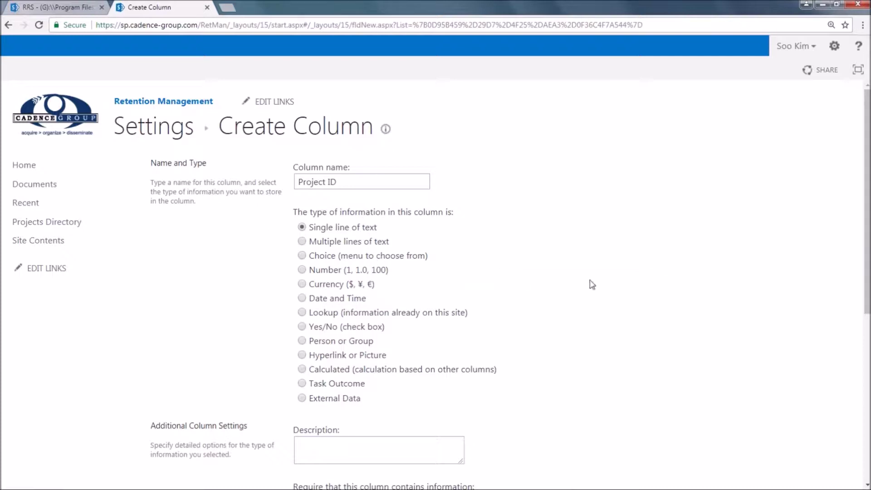
pyautogui.scroll(-4, 585, 279)
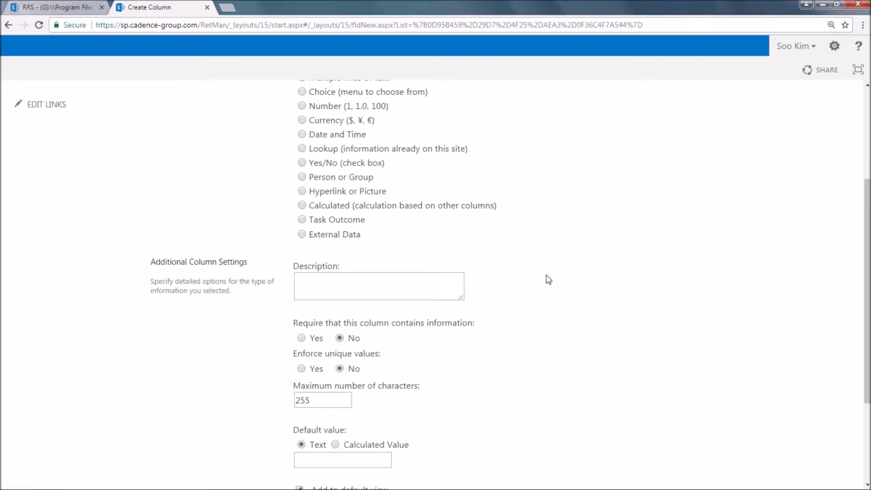
pyautogui.scroll(-2, 546, 284)
pyautogui.scroll(1, 531, 296)
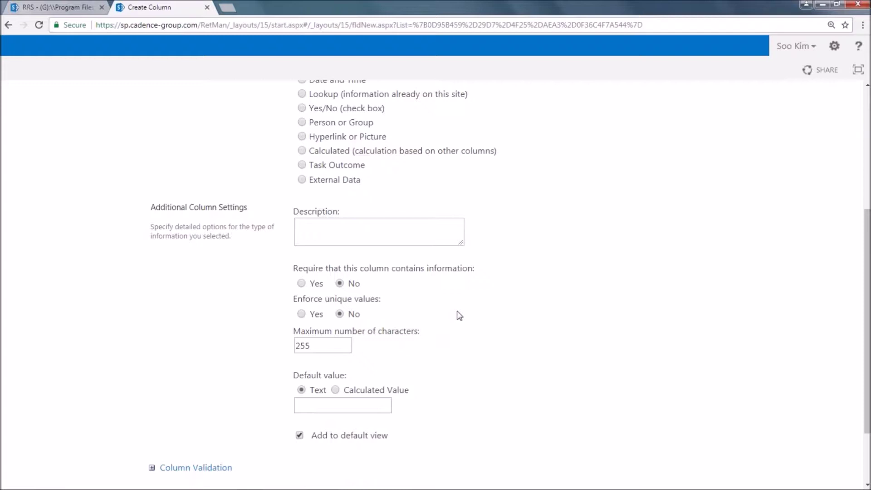
pyautogui.scroll(-2, 469, 322)
pyautogui.click(764, 415)
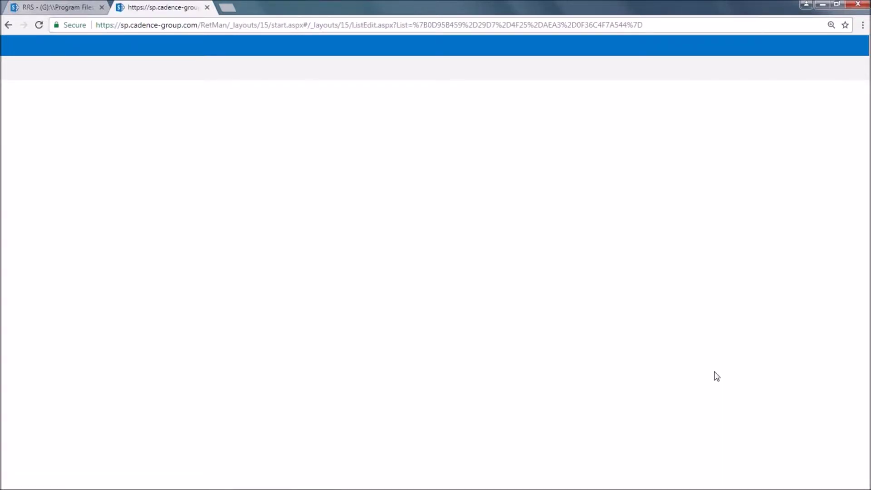
# Step: Add a single line of text column called Name to the list with the default column settings
pyautogui.scroll(-3, 648, 361)
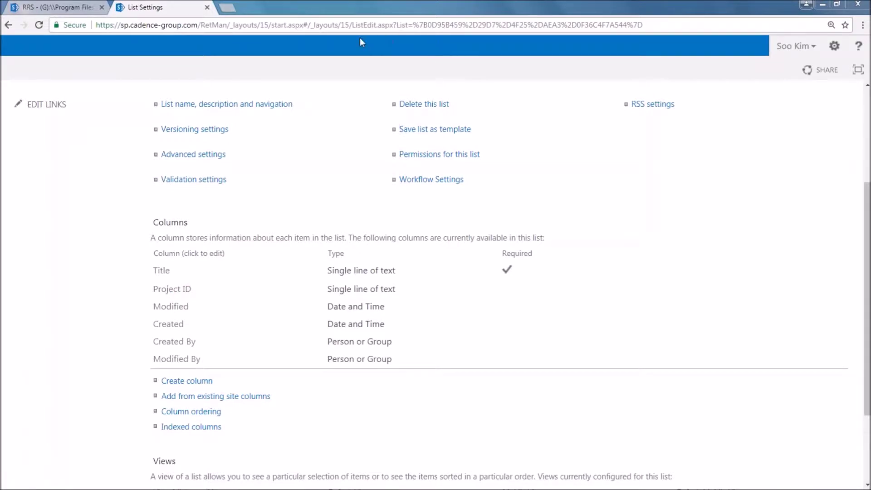
pyautogui.click(181, 381)
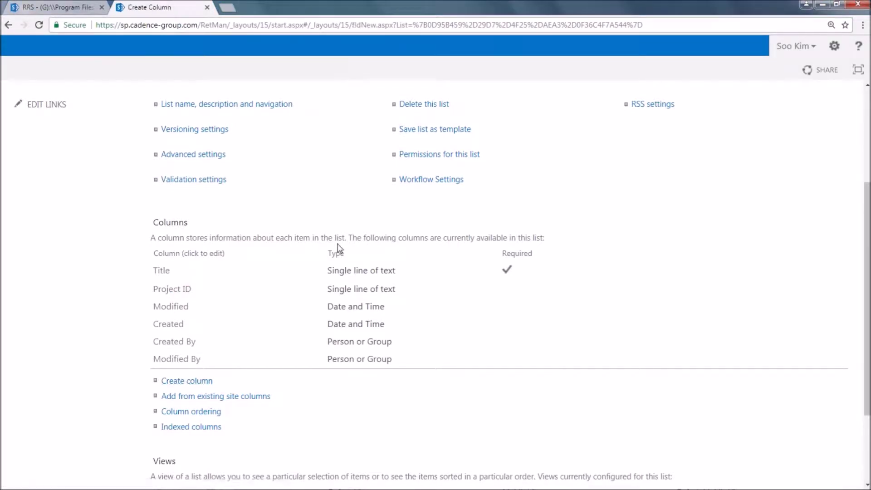
pyautogui.write('Name')
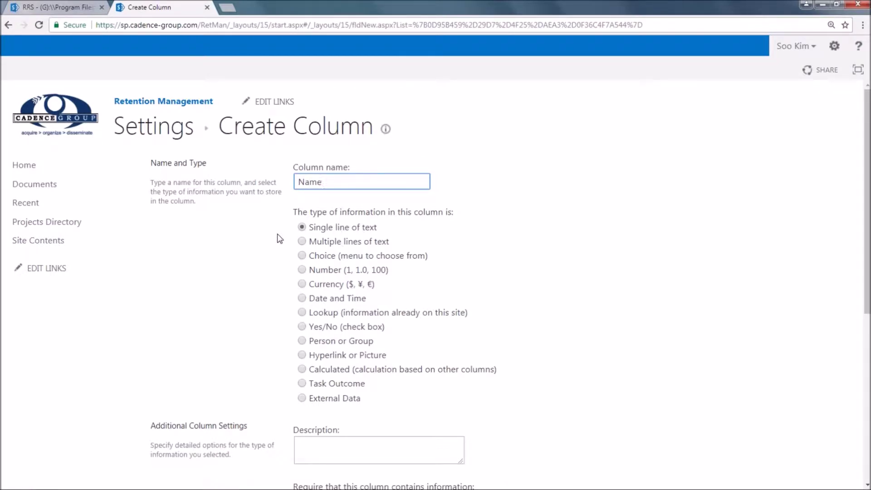
pyautogui.click(649, 324)
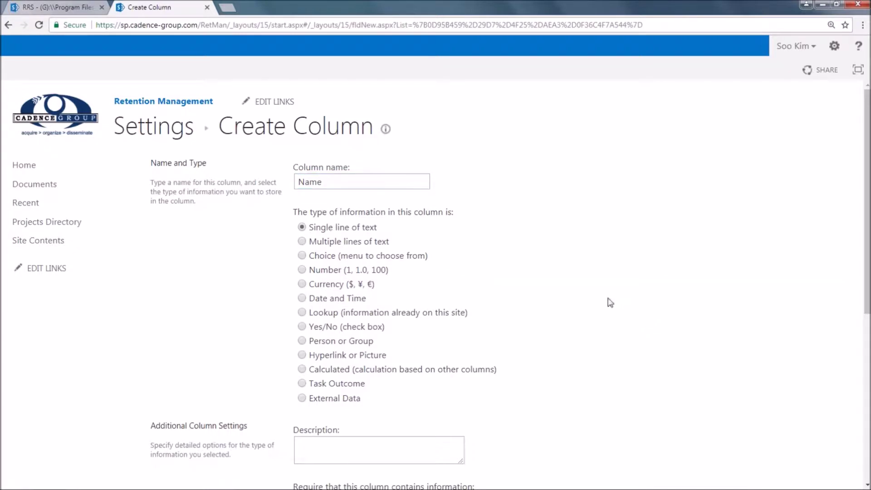
pyautogui.scroll(-5, 594, 303)
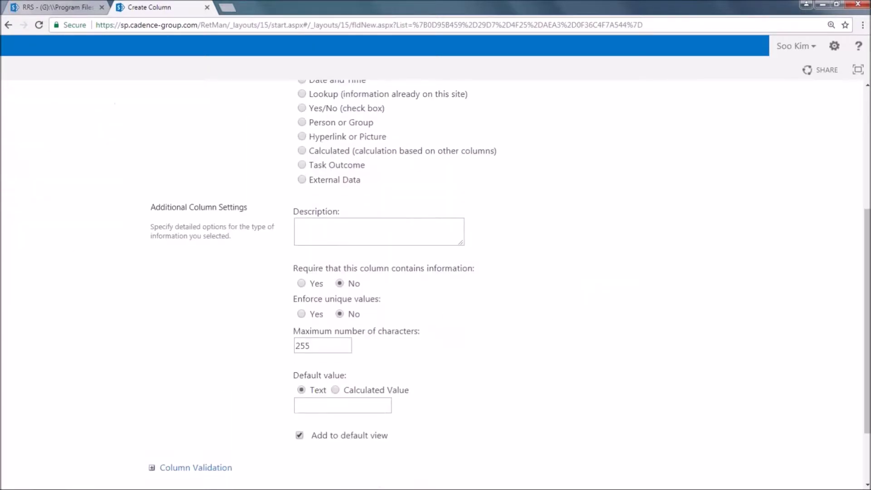
pyautogui.scroll(-2, 495, 359)
pyautogui.click(765, 417)
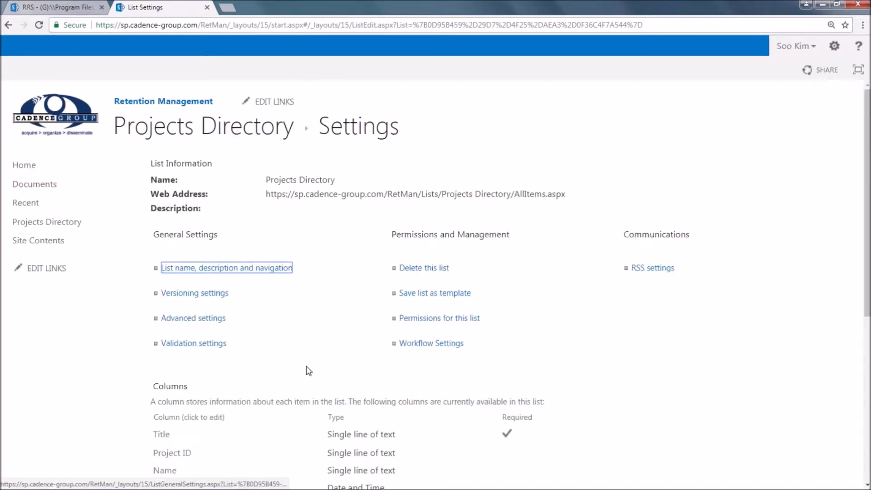
# Step: Start a new list column named Status and set its information type to Choice
pyautogui.scroll(-3, 306, 367)
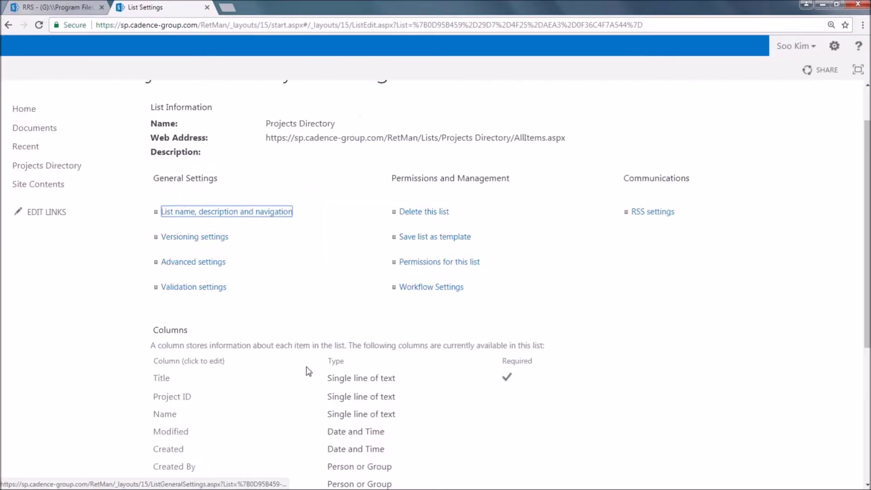
pyautogui.scroll(-2, 306, 366)
pyautogui.click(187, 397)
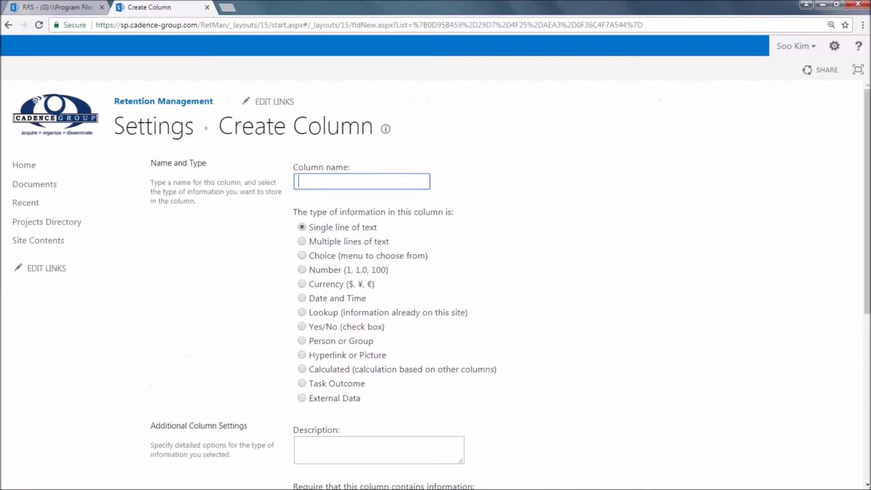
pyautogui.write('Status')
pyautogui.click(303, 257)
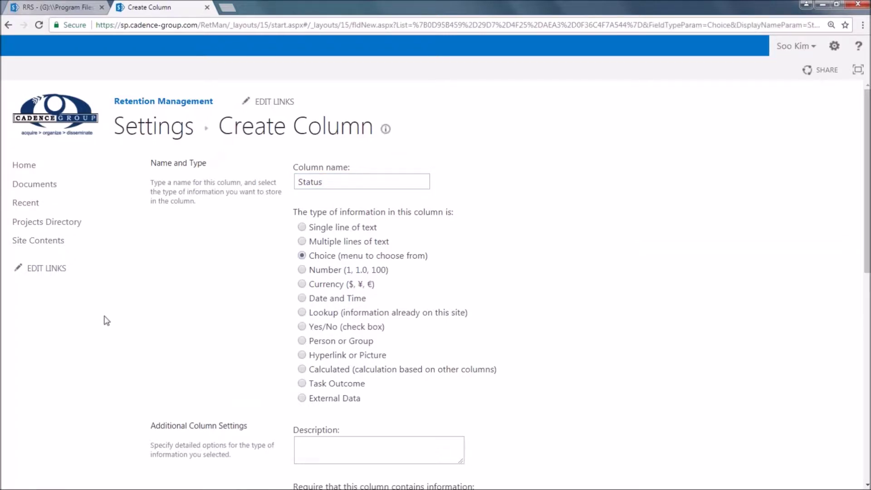
# Step: Replace the placeholder choices with Approved and Not Approved, and save the Status column
pyautogui.scroll(-1, 104, 313)
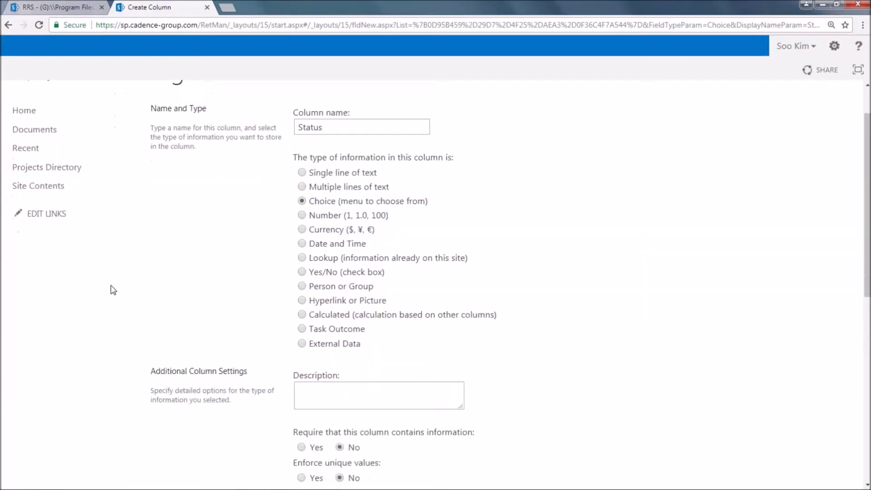
pyautogui.scroll(-3, 325, 375)
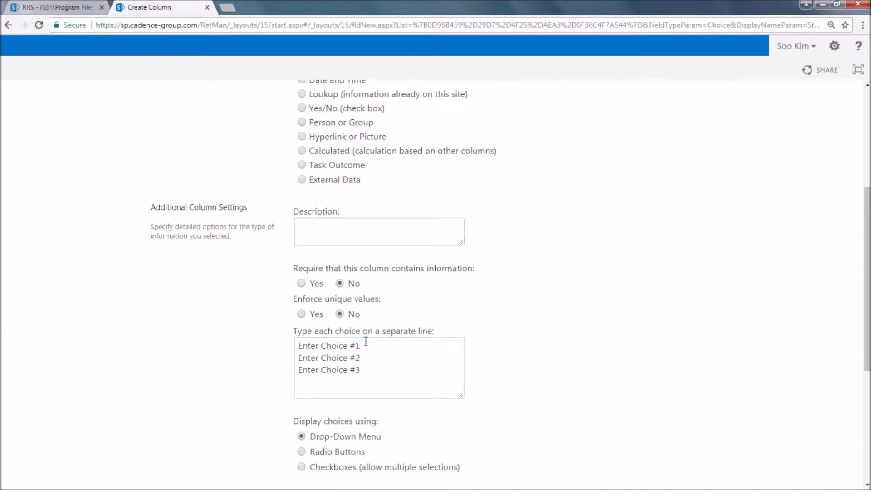
pyautogui.click(372, 374)
pyautogui.hotkey('ctrl', 'a')
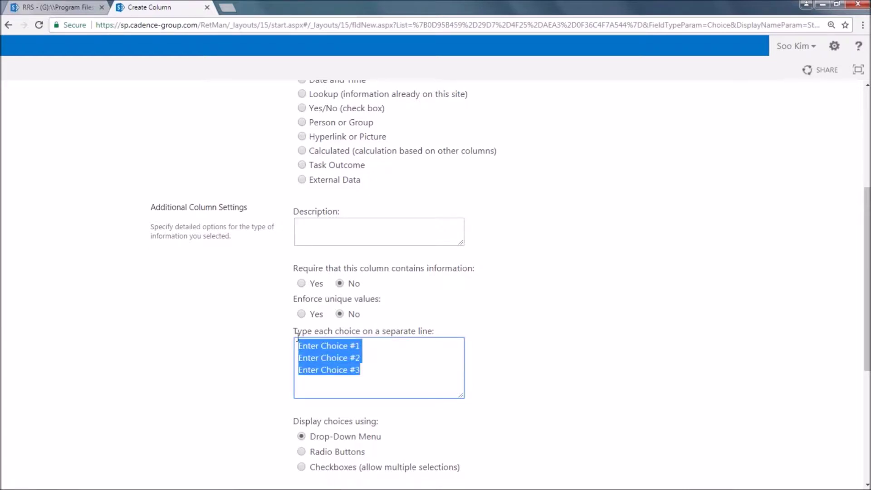
pyautogui.write('Approved')
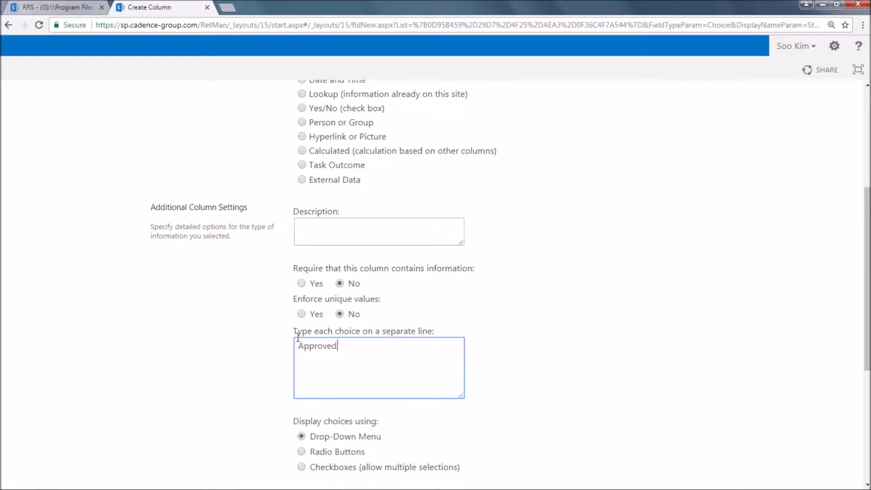
pyautogui.press('Return')
pyautogui.write('Not Approved')
pyautogui.click(603, 376)
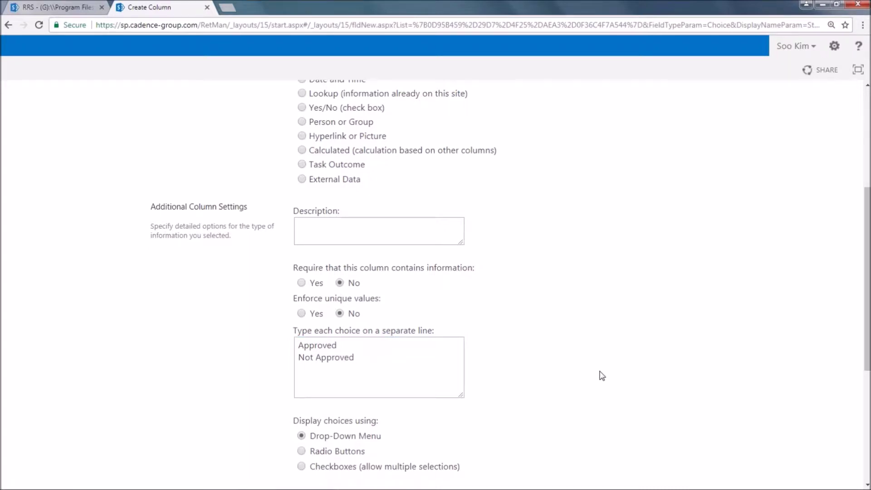
pyautogui.scroll(-2, 601, 375)
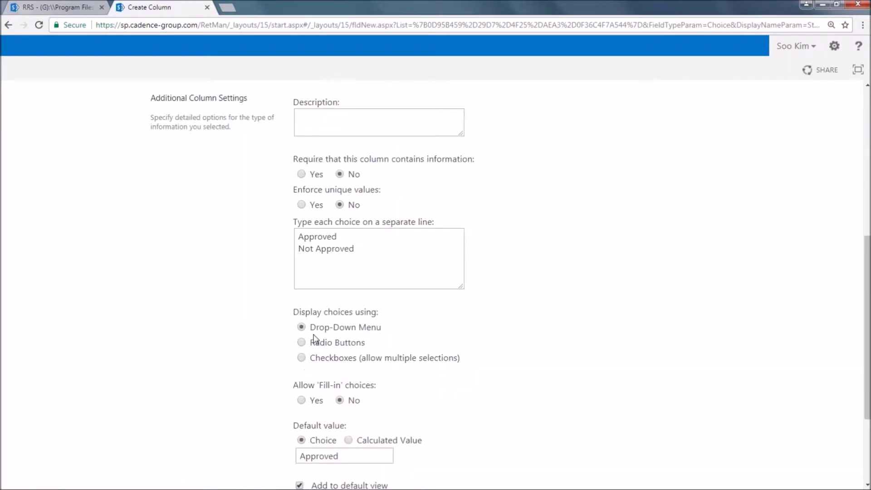
pyautogui.scroll(-1, 529, 332)
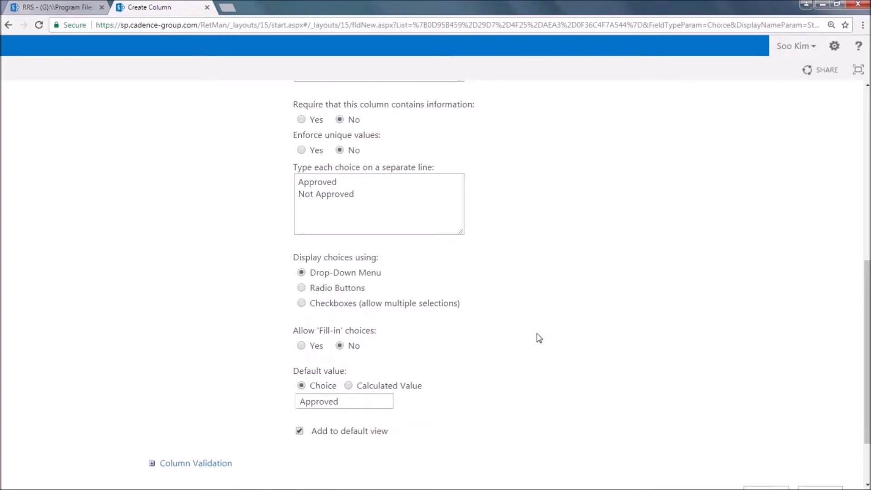
pyautogui.scroll(-1, 539, 338)
pyautogui.click(755, 441)
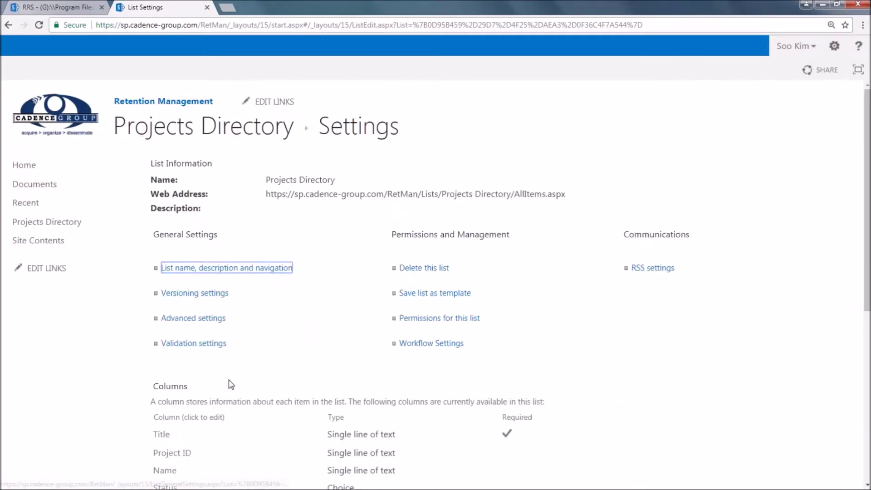
# Step: Create a Date and Time column named End Date, keeping the default date-only format and other column settings
pyautogui.scroll(-3, 231, 384)
pyautogui.click(180, 416)
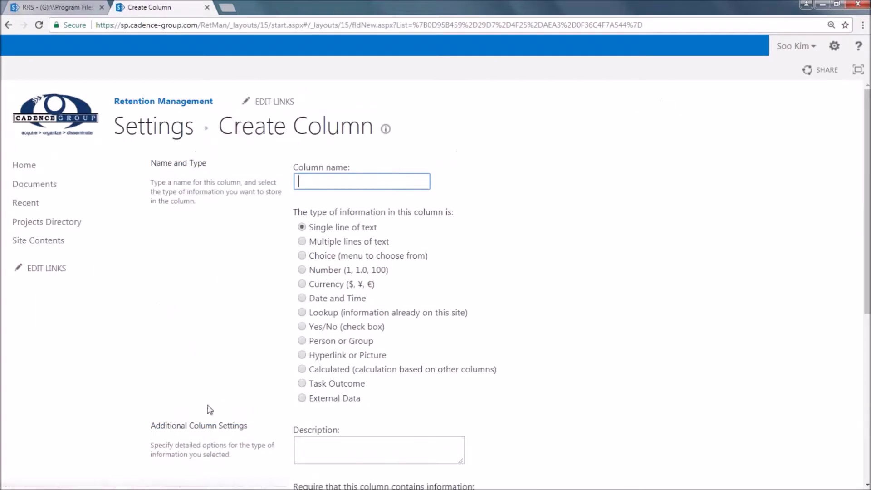
pyautogui.write('End Date')
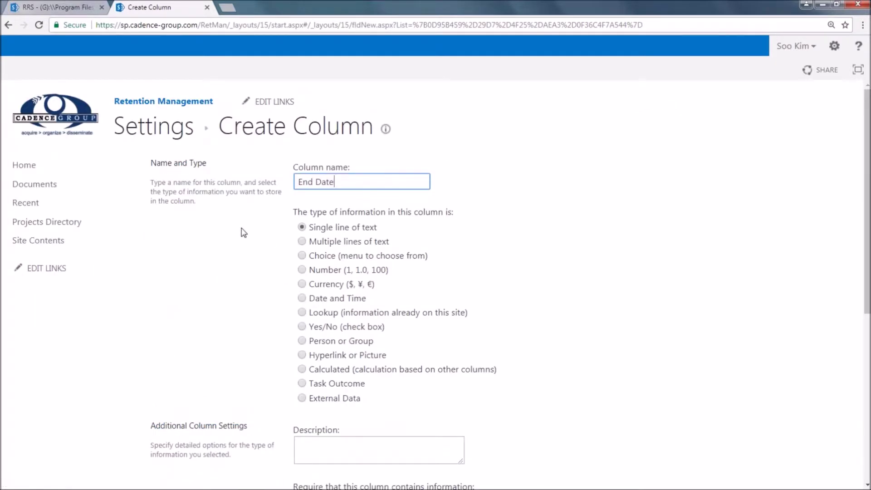
pyautogui.click(302, 298)
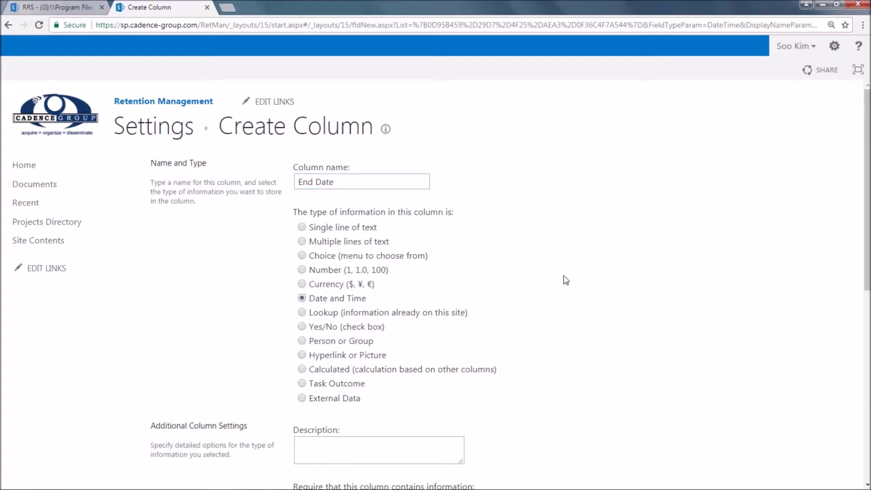
pyautogui.scroll(-1, 589, 295)
pyautogui.scroll(-1, 589, 296)
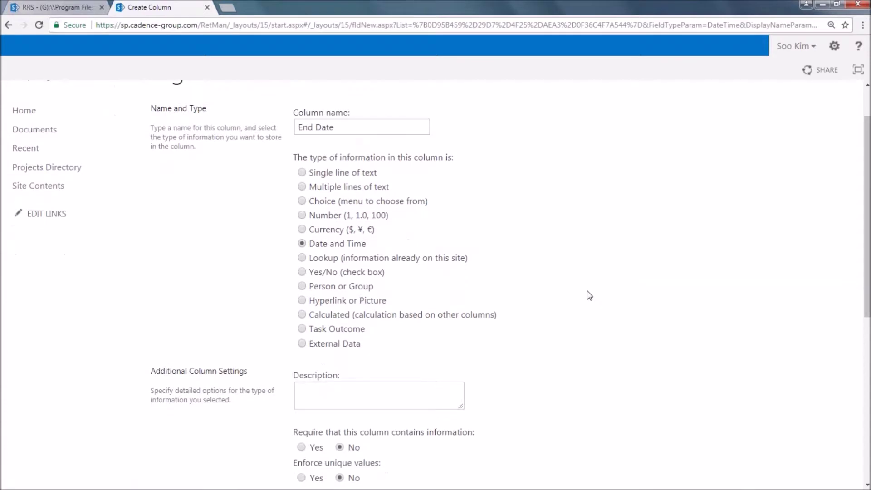
pyautogui.scroll(-3, 590, 295)
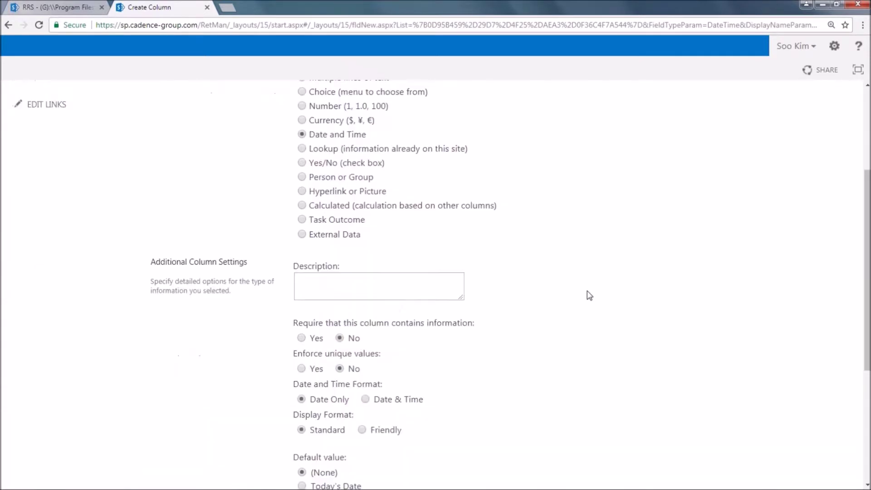
pyautogui.scroll(-2, 589, 295)
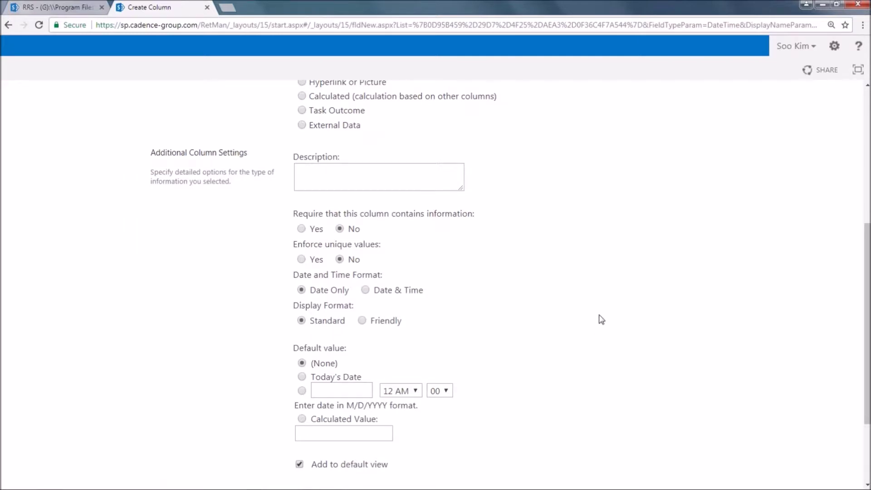
pyautogui.scroll(-3, 599, 318)
pyautogui.click(771, 422)
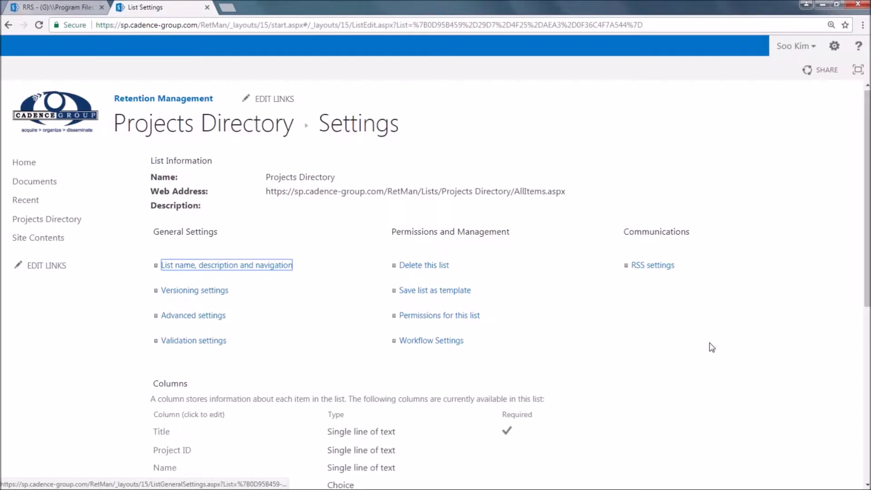
# Step: Start a new list column named Disposition Date and set its information type to Calculated
pyautogui.scroll(-5, 298, 333)
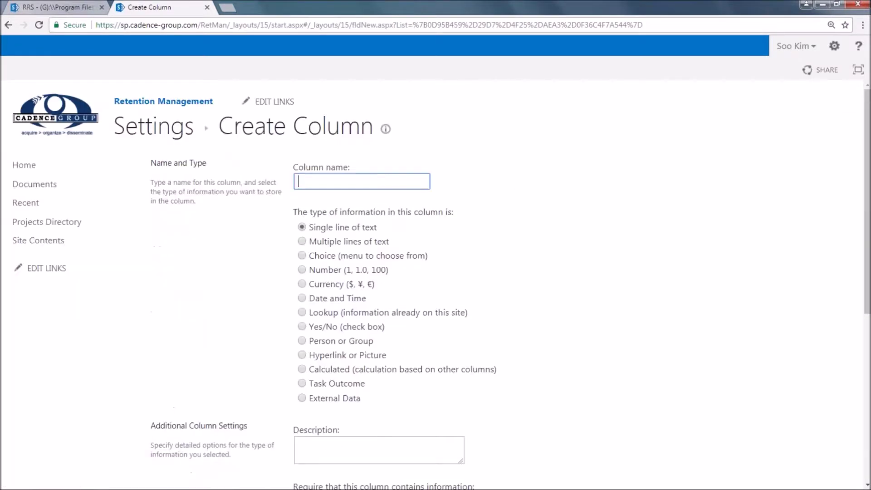
pyautogui.write('Disposition Date')
pyautogui.click(302, 370)
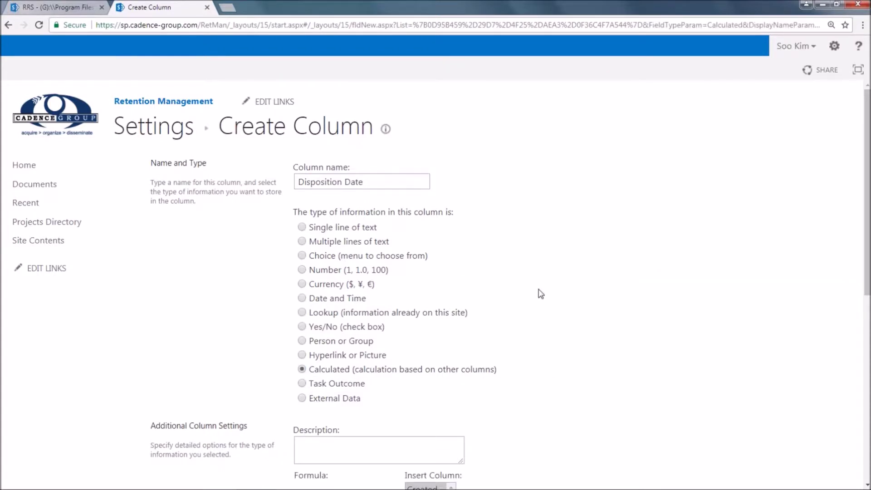
# Step: Paste the formula =IF(ISBLANK([End Date]),"",IF(Status="Approved",DATE(YEAR([End Date])+10,12,31),DATE(YEAR([End Date])+3,12,31))) into the Disposition Date column
pyautogui.scroll(-2, 542, 293)
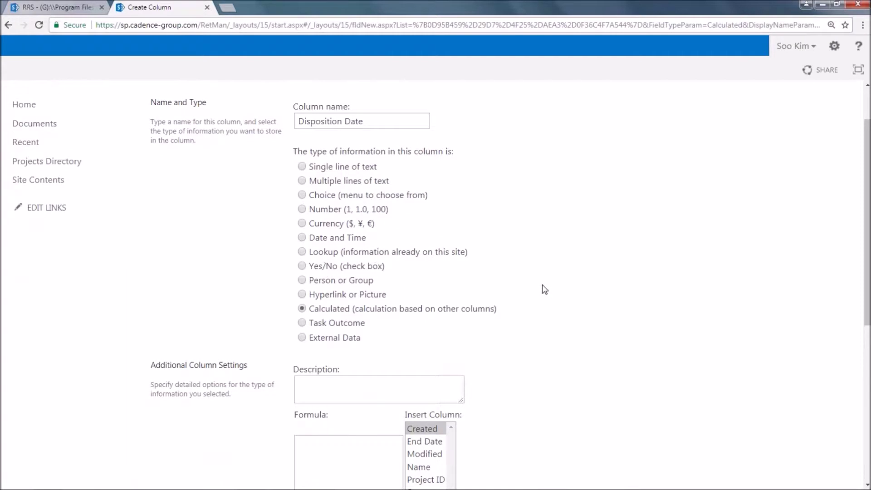
pyautogui.scroll(-1, 542, 290)
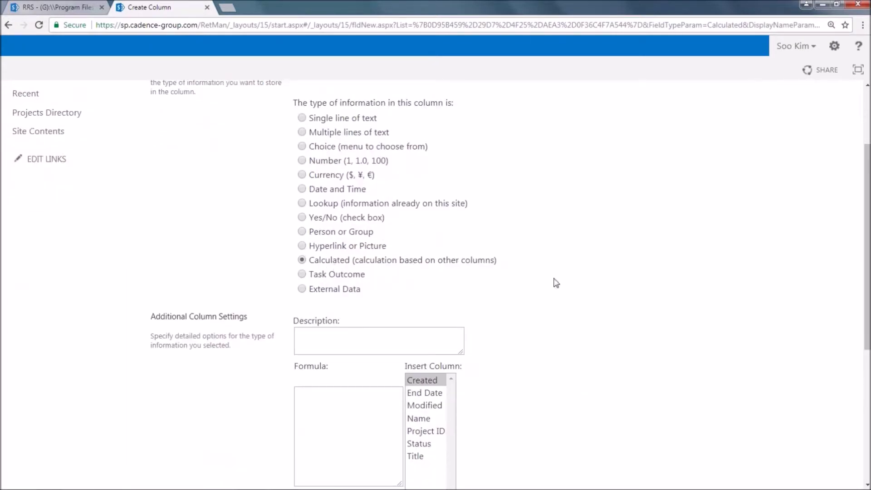
pyautogui.scroll(-2, 556, 282)
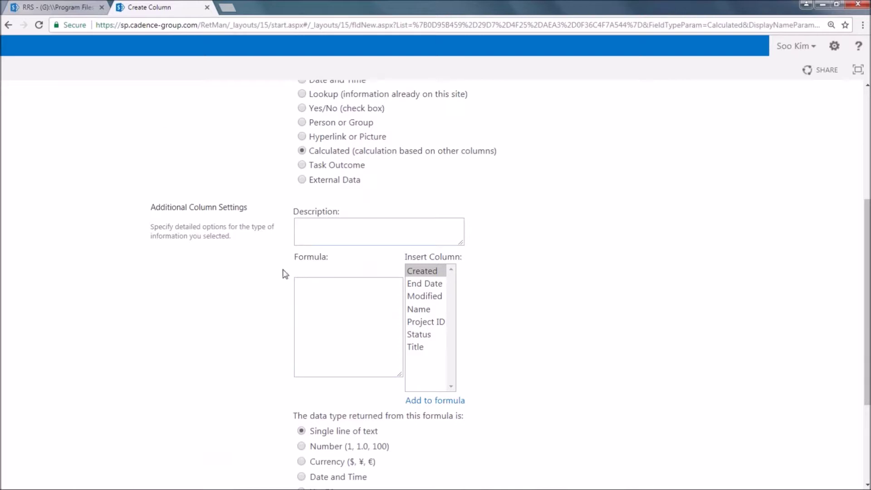
pyautogui.click(350, 319)
pyautogui.click(318, 291)
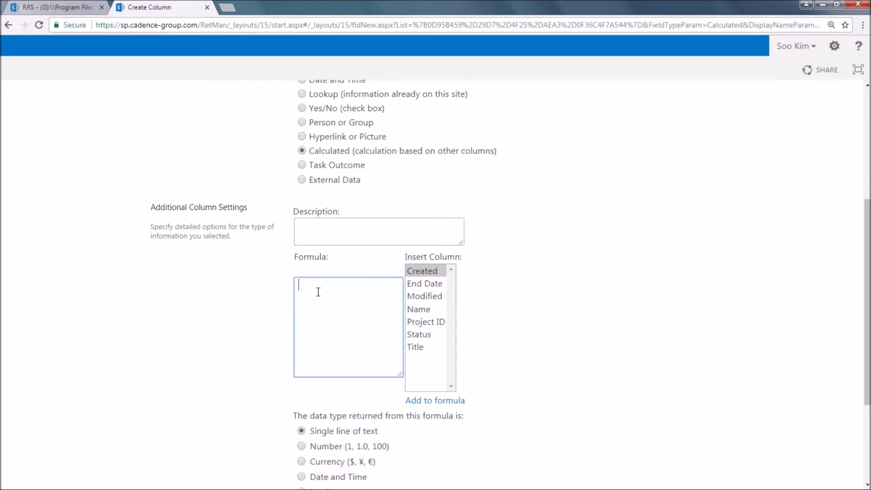
pyautogui.rightClick(317, 292)
pyautogui.click(344, 359)
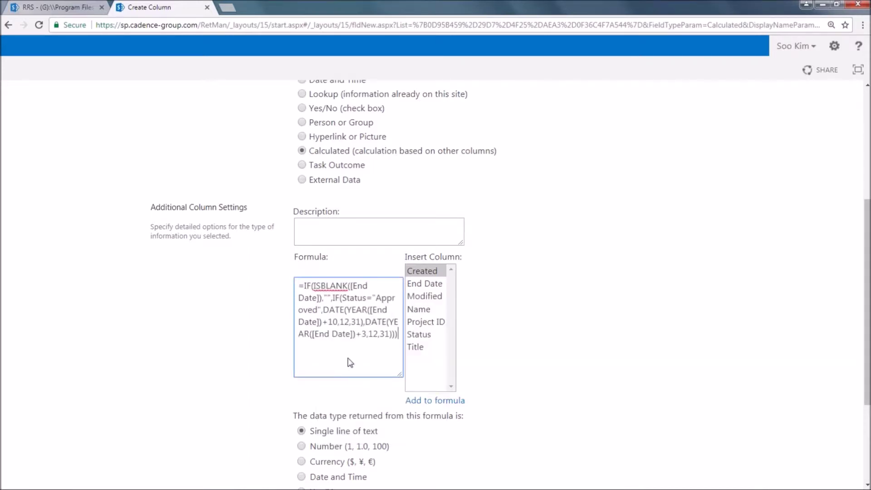
pyautogui.click(535, 352)
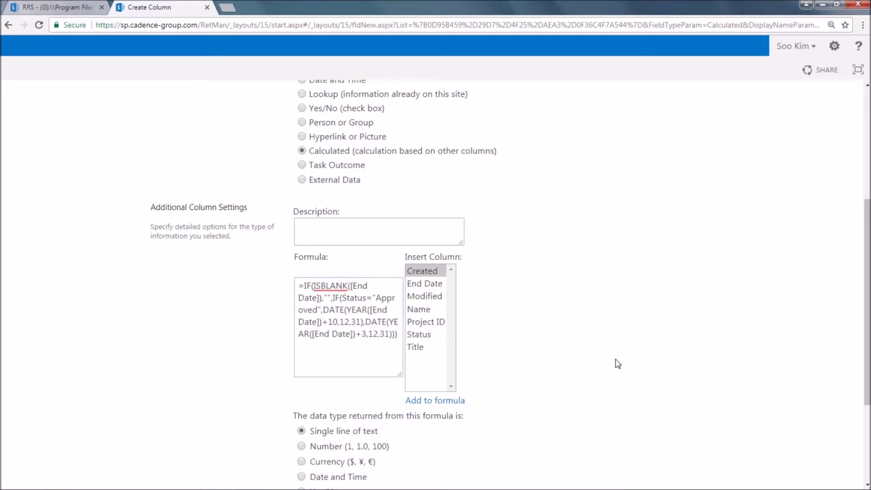
# Step: Set the formula's returned data type to Date and Time in Date Only format, and save the Disposition Date column
pyautogui.scroll(-1, 617, 365)
pyautogui.scroll(-3, 629, 387)
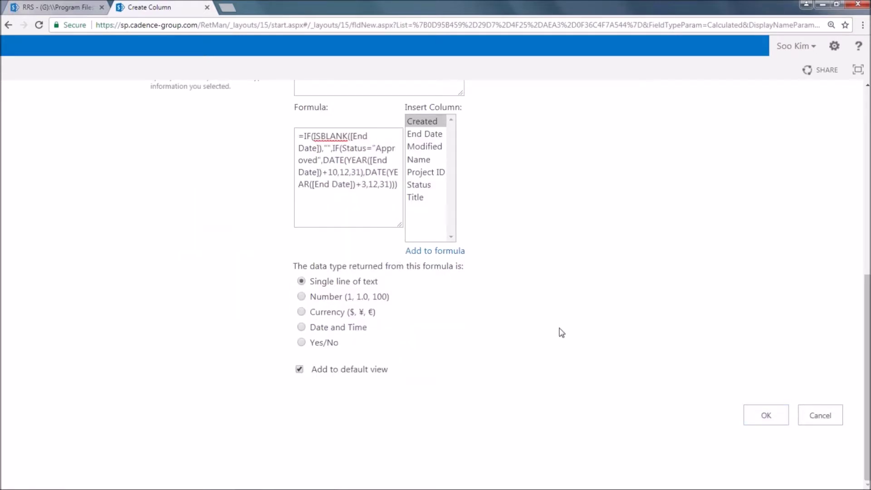
pyautogui.scroll(3, 562, 332)
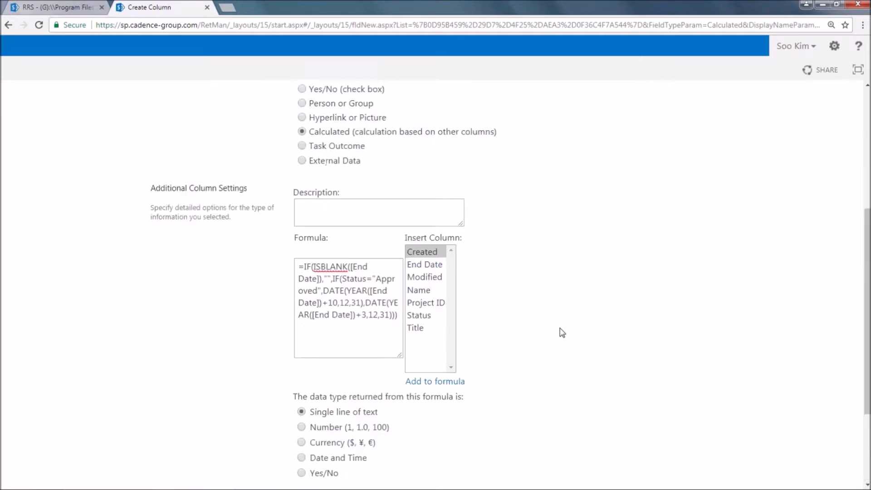
pyautogui.scroll(-1, 237, 308)
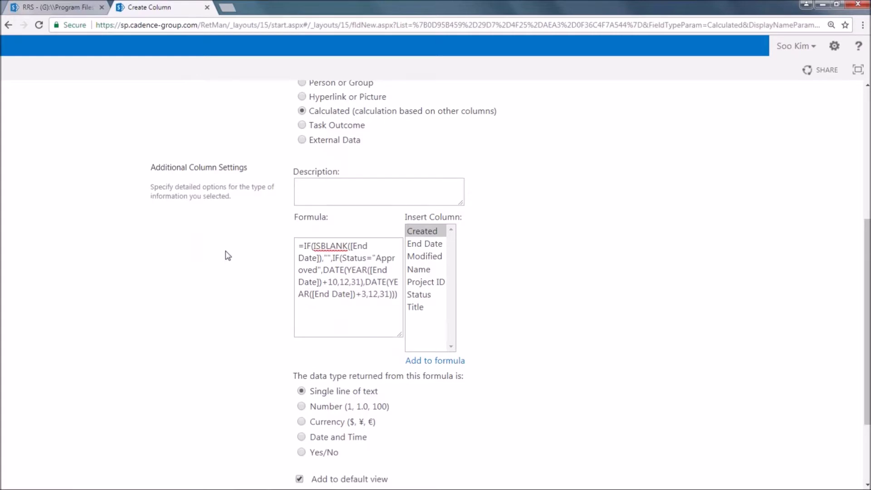
pyautogui.scroll(4, 226, 254)
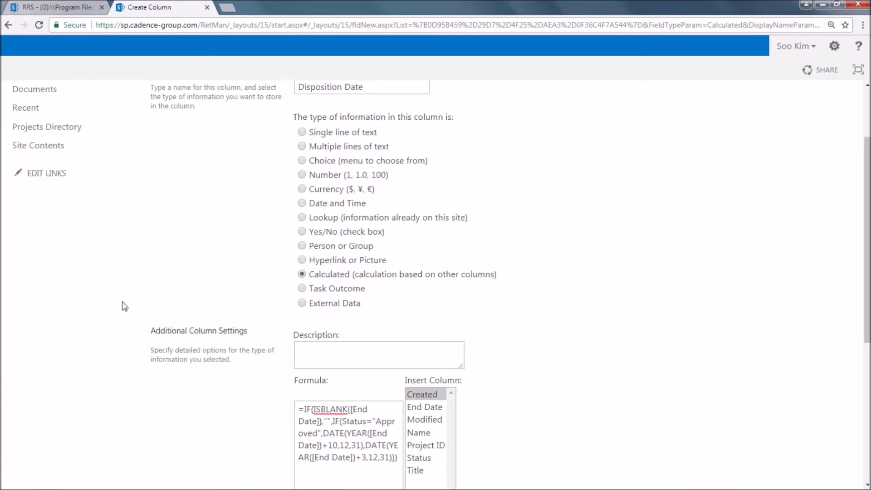
pyautogui.scroll(-2, 125, 308)
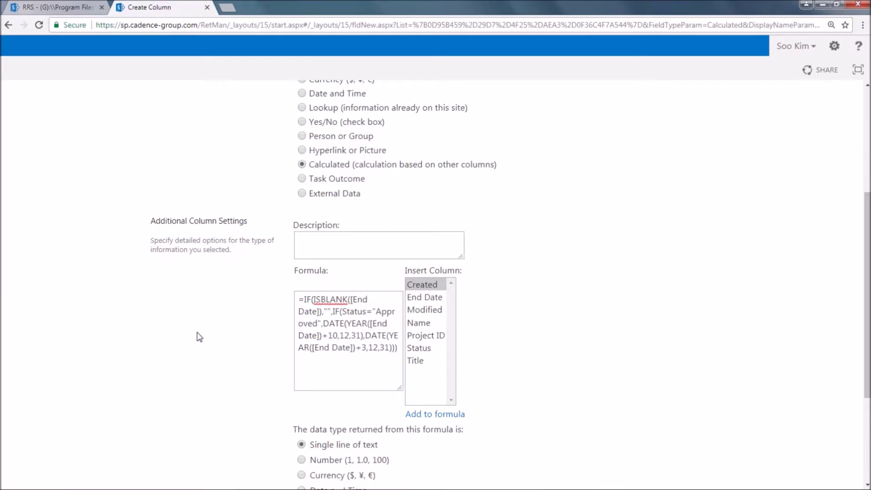
pyautogui.scroll(-1, 196, 336)
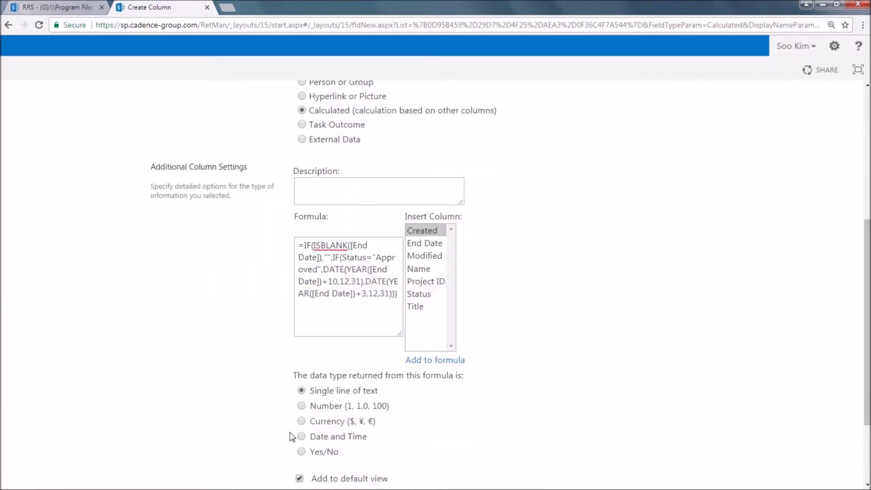
pyautogui.click(301, 436)
pyautogui.scroll(-1, 261, 393)
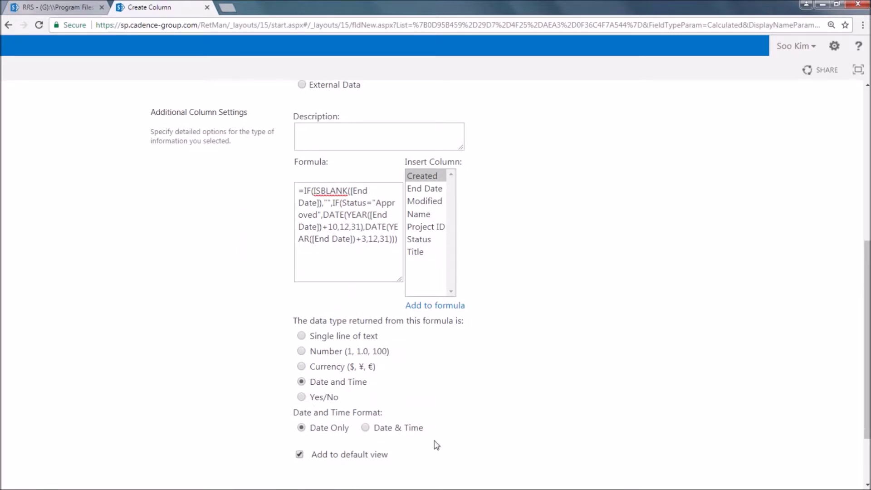
pyautogui.scroll(-1, 689, 345)
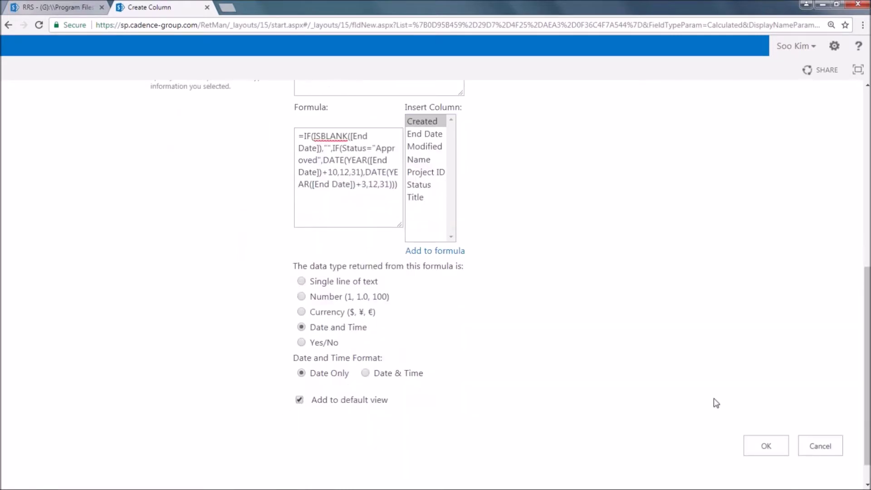
pyautogui.click(755, 445)
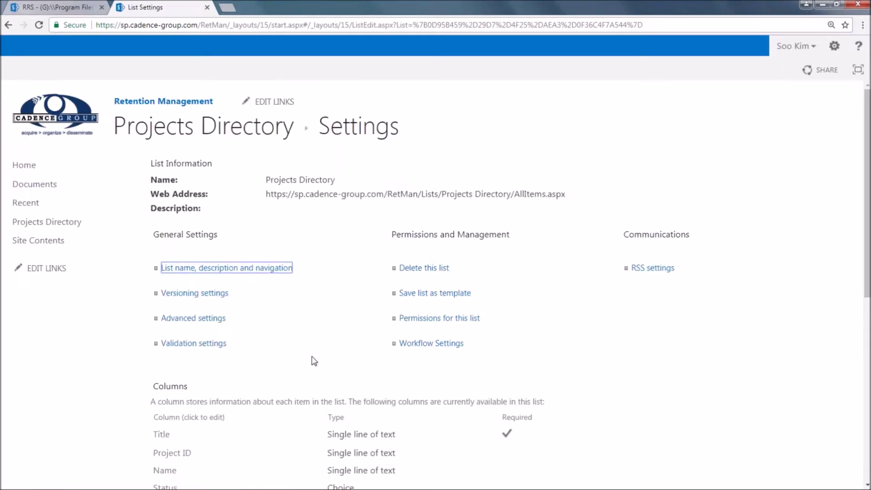
# Step: Create a Date and Time column named Destruction Date, keeping the default date-only format and other column settings
pyautogui.scroll(-6, 313, 360)
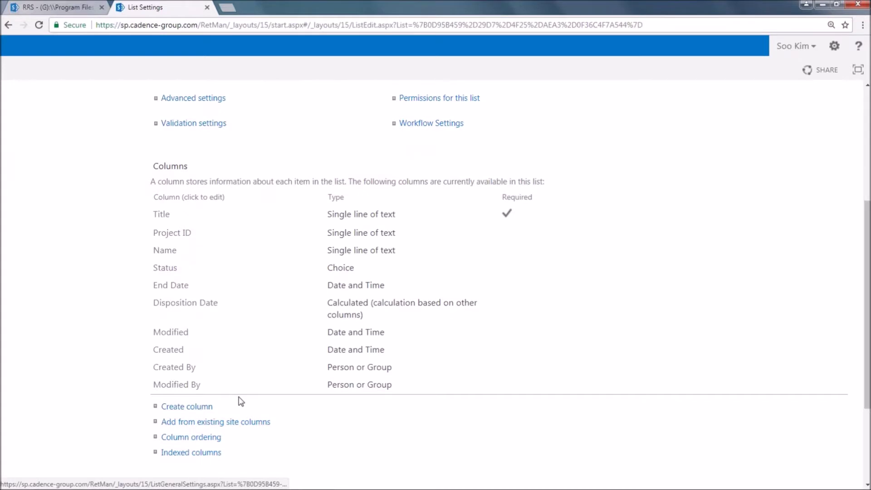
pyautogui.click(327, 182)
pyautogui.write('Destruc')
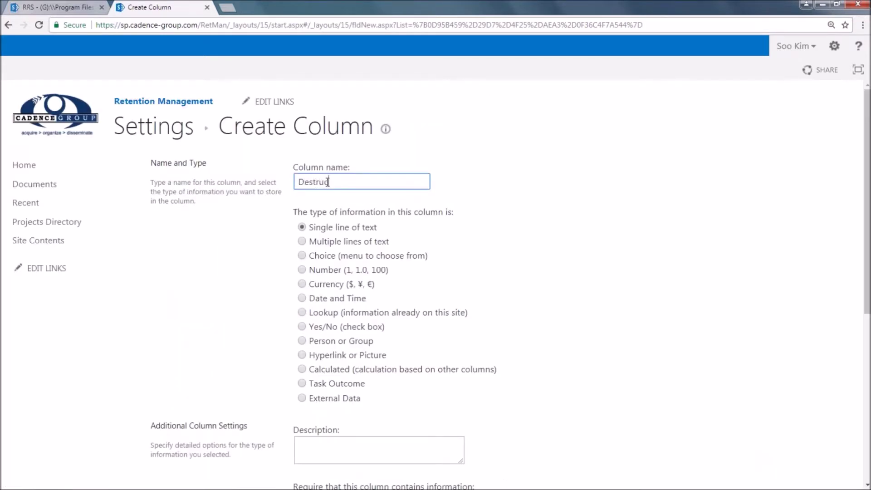
pyautogui.write('tion Date')
pyautogui.click(302, 299)
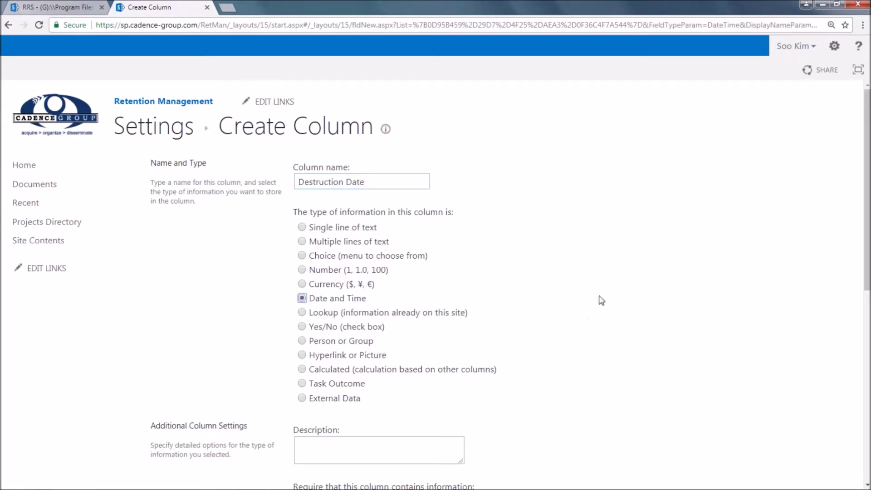
pyautogui.scroll(-1, 599, 297)
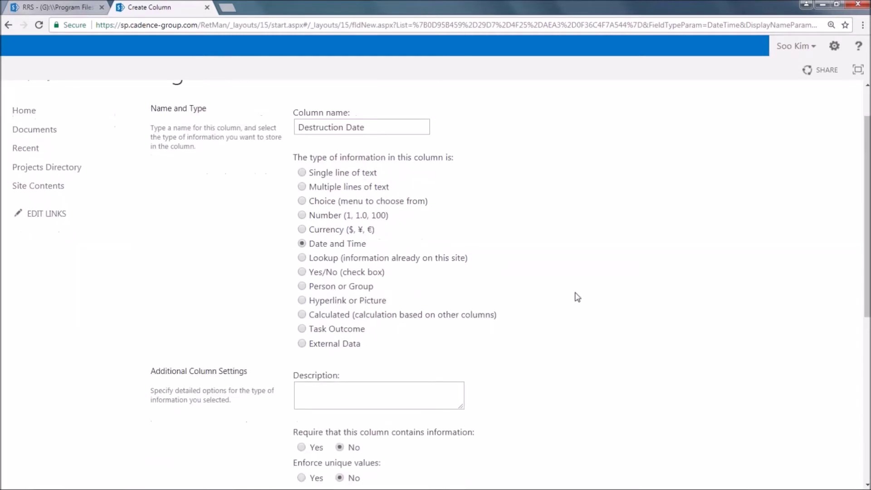
pyautogui.scroll(-1, 577, 297)
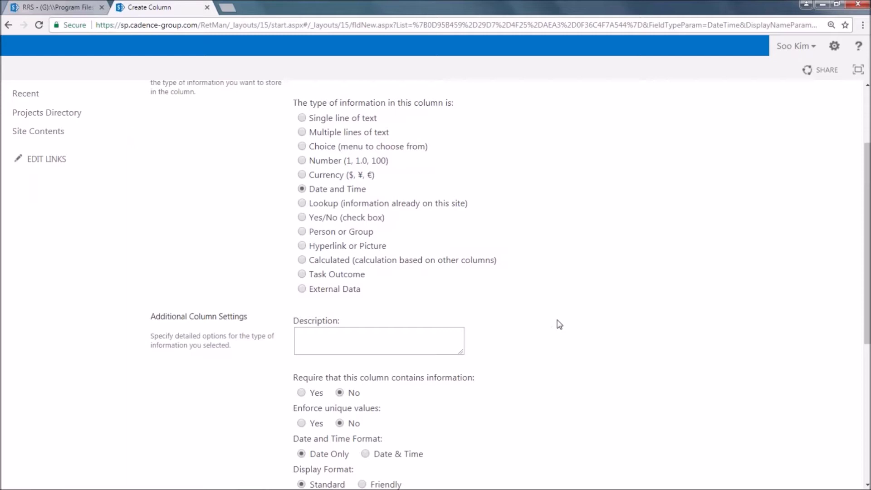
pyautogui.scroll(-2, 560, 321)
pyautogui.scroll(-3, 555, 320)
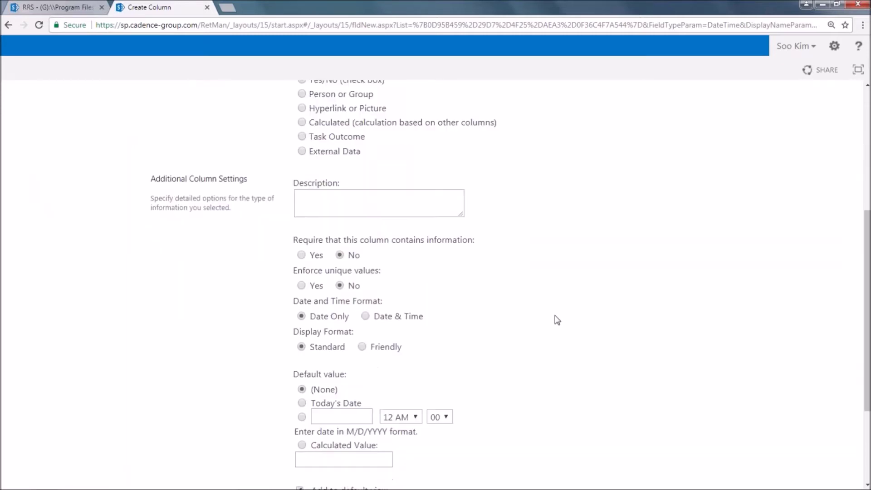
pyautogui.click(768, 423)
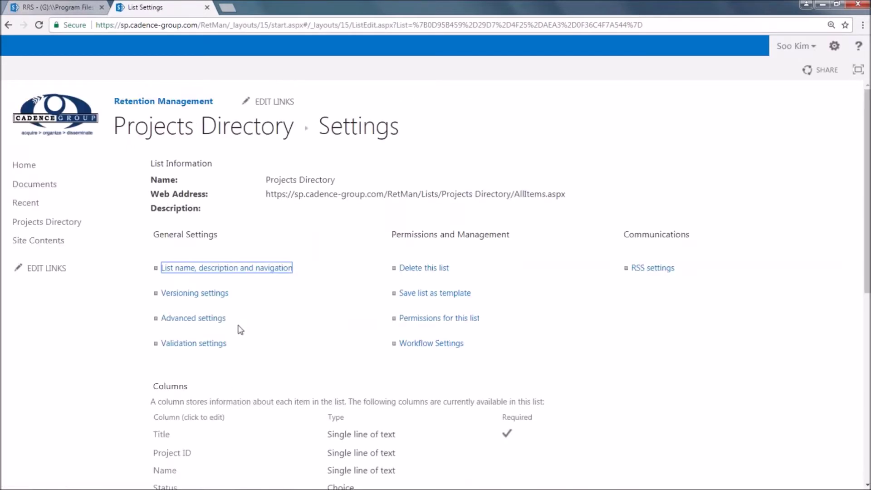
# Step: Start a new list column named Legal Hold and set its information type to Yes/No (check box)
pyautogui.scroll(-3, 233, 340)
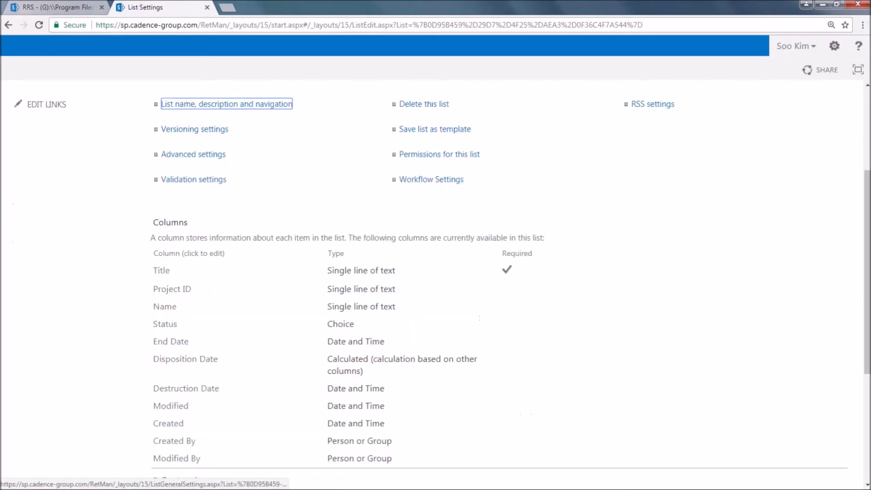
pyautogui.scroll(-3, 186, 313)
pyautogui.click(186, 314)
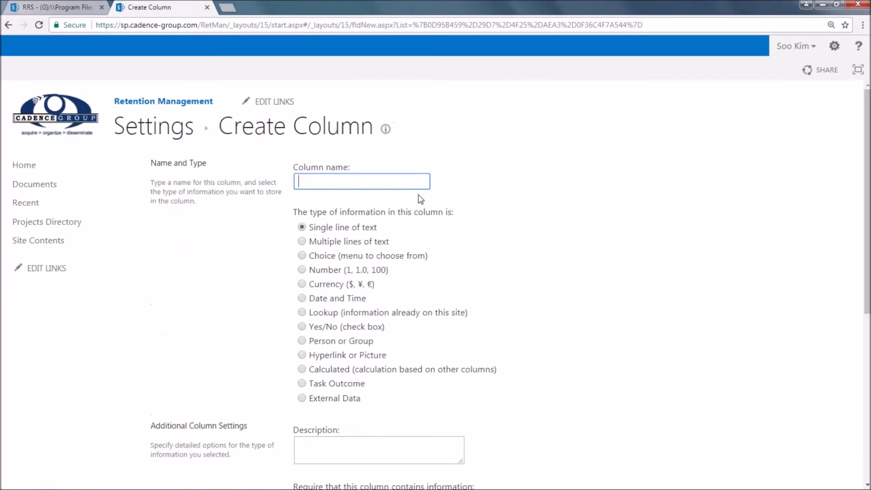
pyautogui.write('Legal Hold')
pyautogui.click(302, 327)
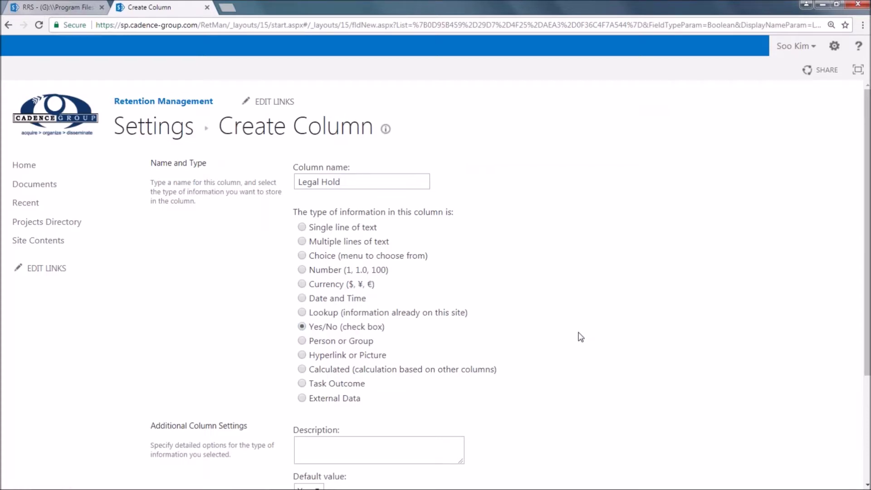
# Step: Set the Legal Hold column's default value to No and save the column
pyautogui.scroll(-3, 578, 336)
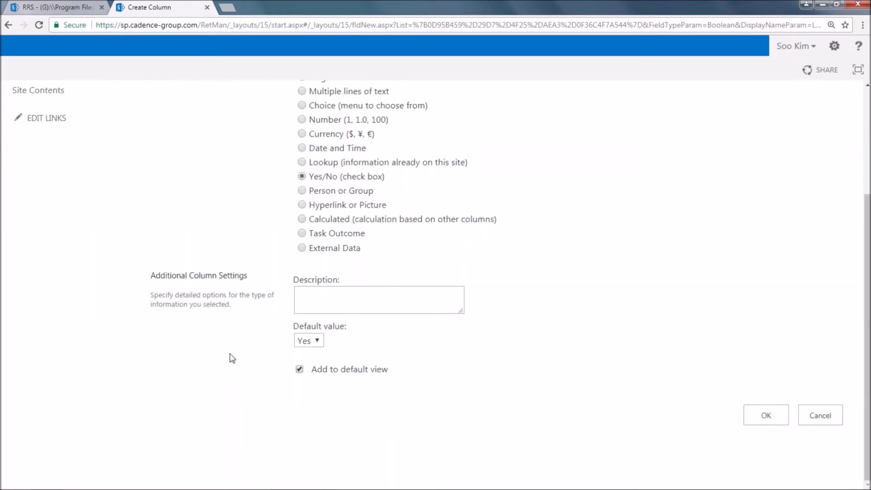
pyautogui.click(316, 342)
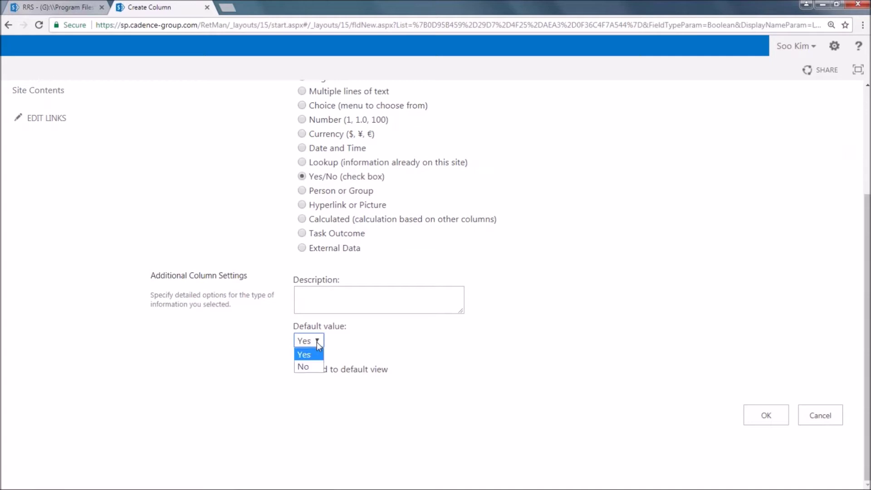
pyautogui.click(318, 368)
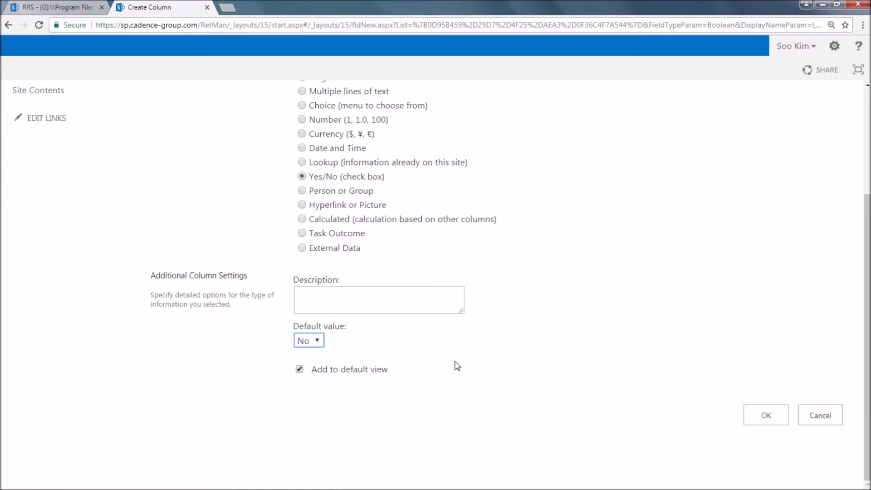
pyautogui.click(502, 349)
pyautogui.click(766, 416)
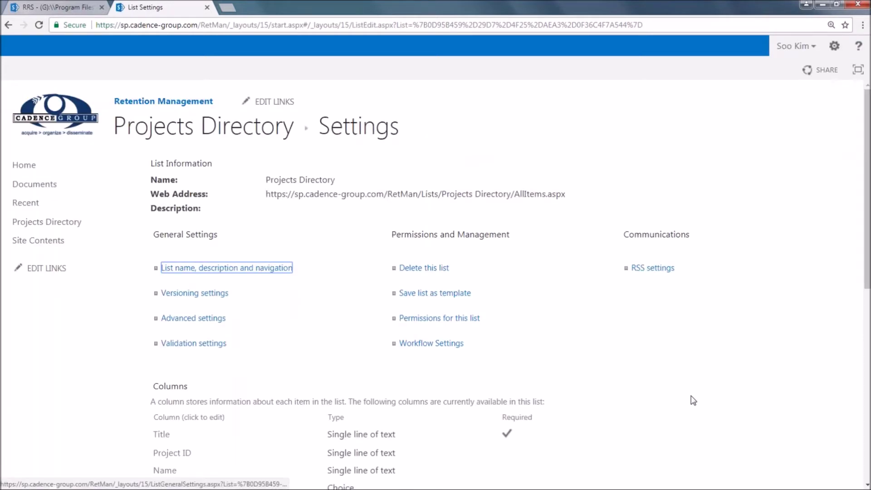
# Step: Edit the Title column so that it is not required to contain information, and save the change
pyautogui.scroll(-7, 693, 400)
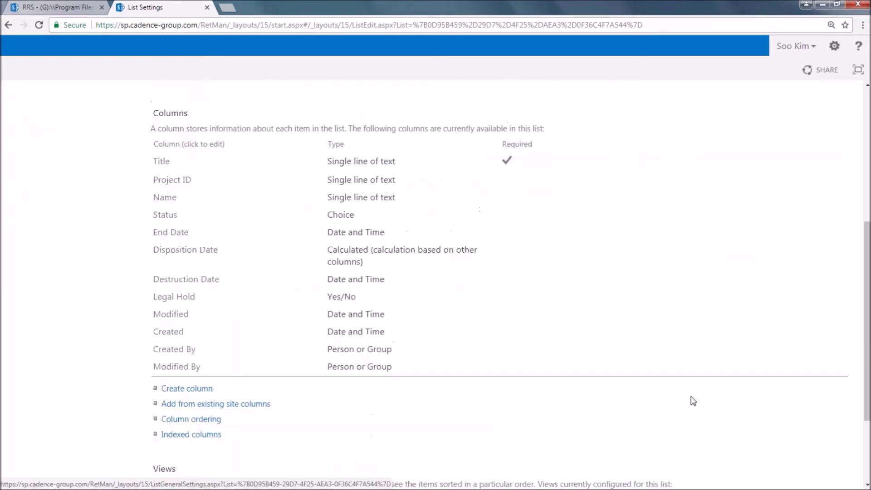
pyautogui.scroll(-2, 693, 403)
pyautogui.scroll(1, 693, 403)
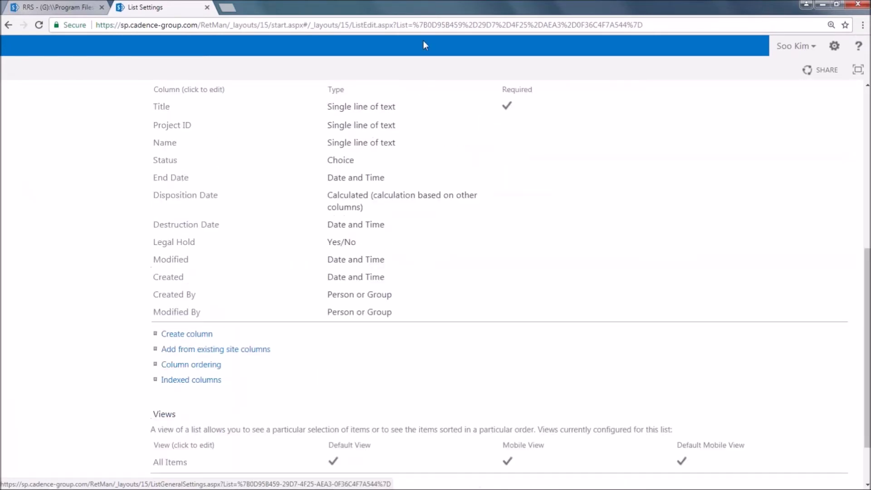
pyautogui.click(162, 127)
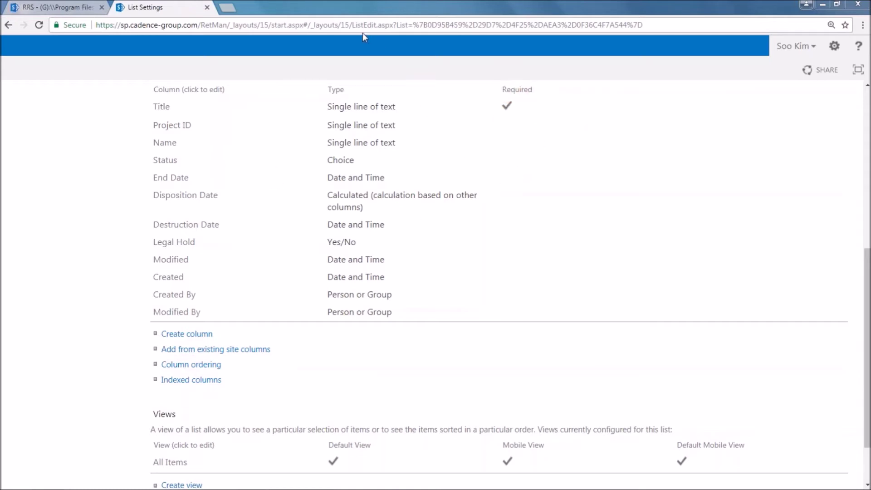
pyautogui.click(165, 113)
pyautogui.scroll(-2, 178, 150)
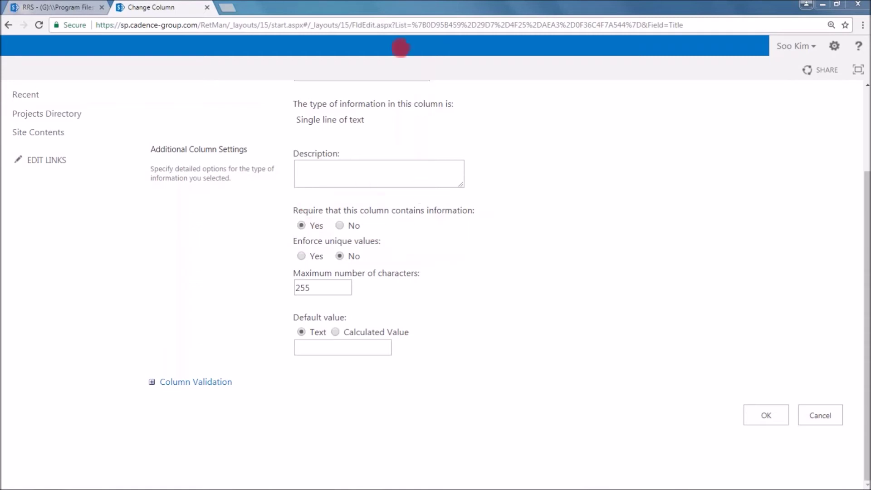
pyautogui.click(340, 225)
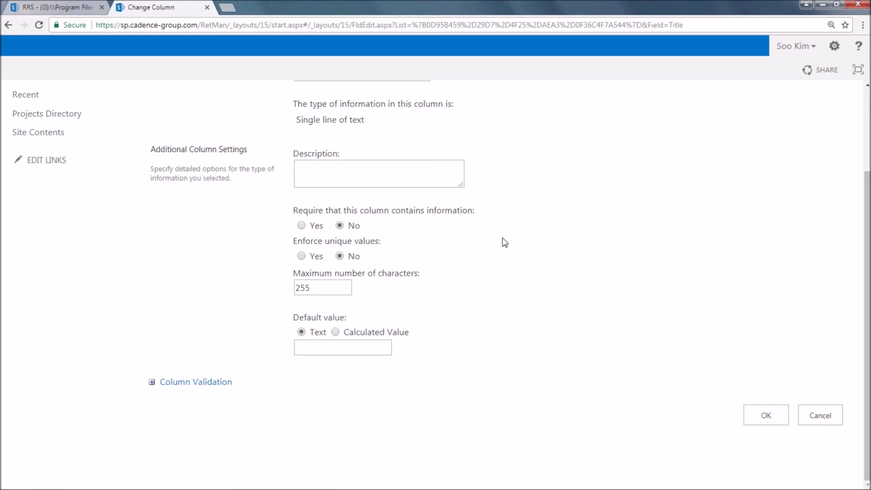
pyautogui.click(765, 416)
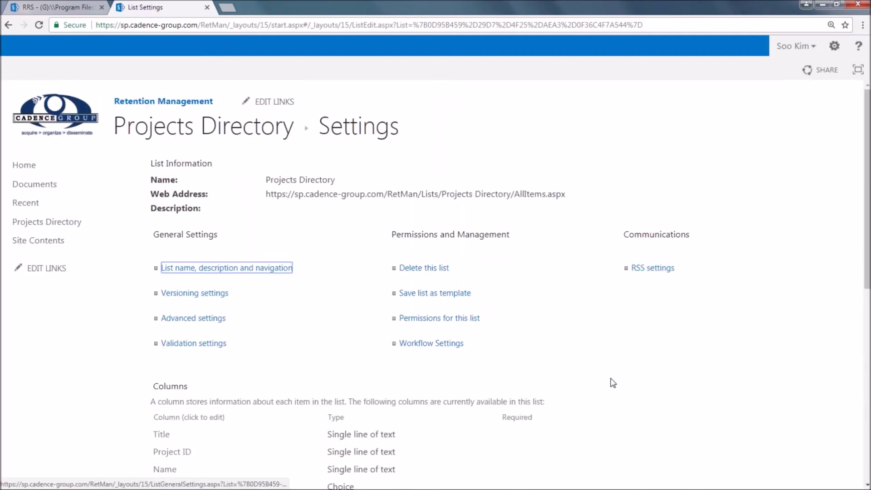
# Step: Look over the columns in the list settings and open the Projects Directory list
pyautogui.scroll(-3, 613, 382)
pyautogui.scroll(-3, 612, 383)
pyautogui.scroll(4, 612, 383)
pyautogui.scroll(-4, 610, 382)
pyautogui.scroll(7, 609, 383)
pyautogui.click(57, 225)
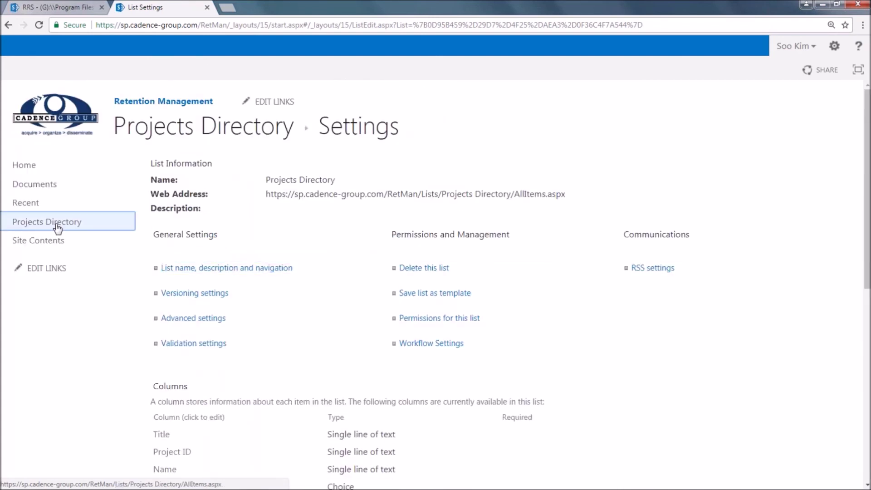